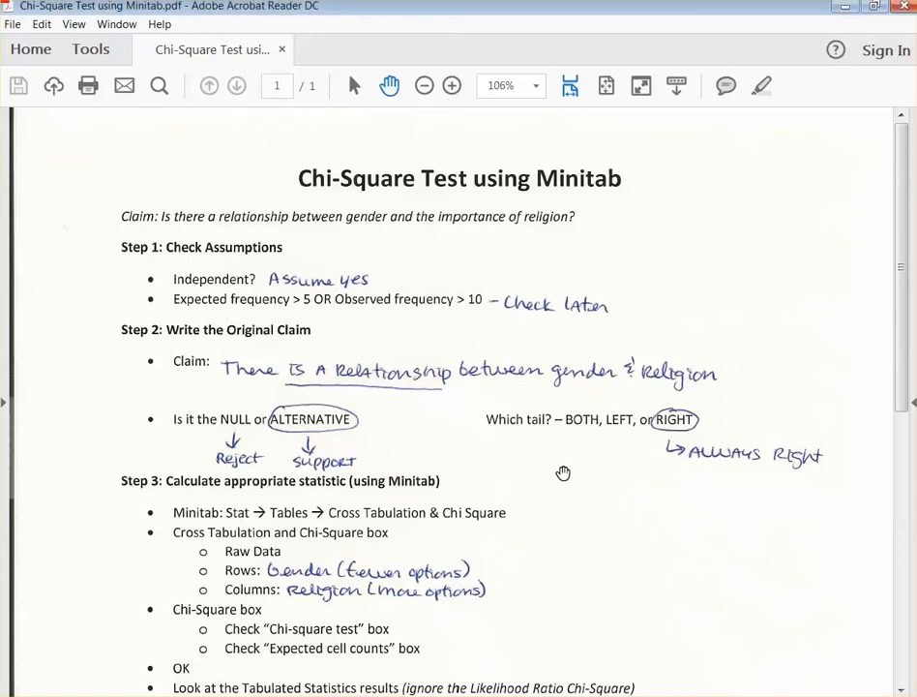
Switch from the handout's Step 3 instructions to Minitab and inspect the response categories in the Religion column
scroll(563, 472, "down", 5)
scroll(563, 473, "down", 2)
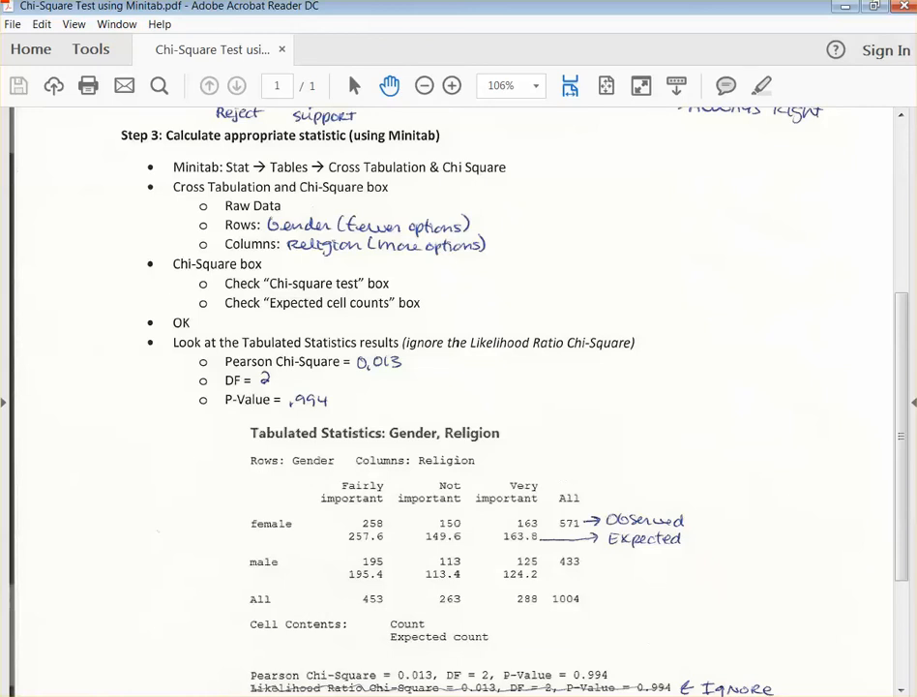
left_click(674, 678)
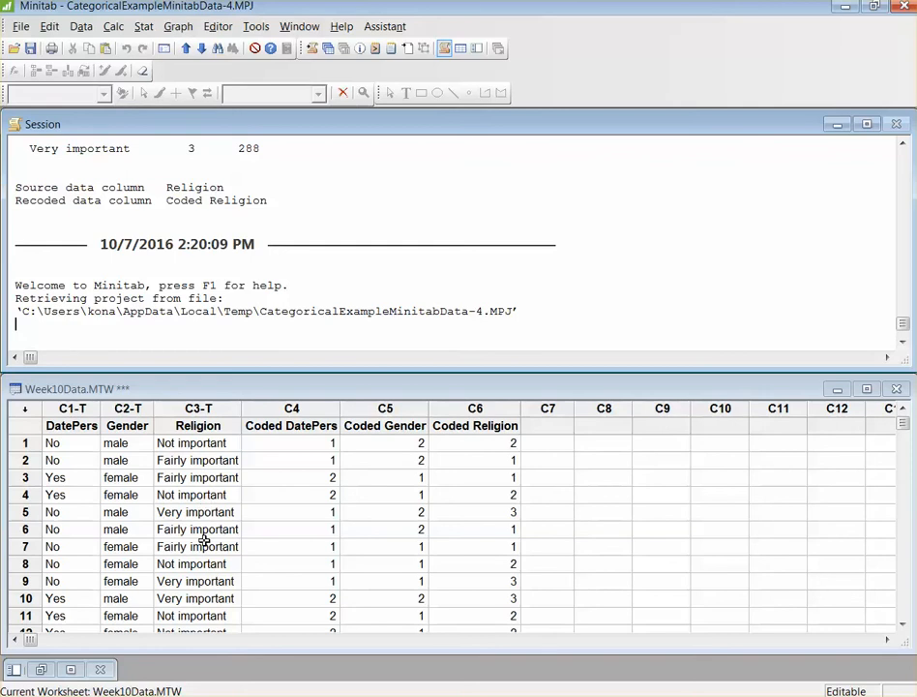
left_click(212, 442)
left_click(215, 463)
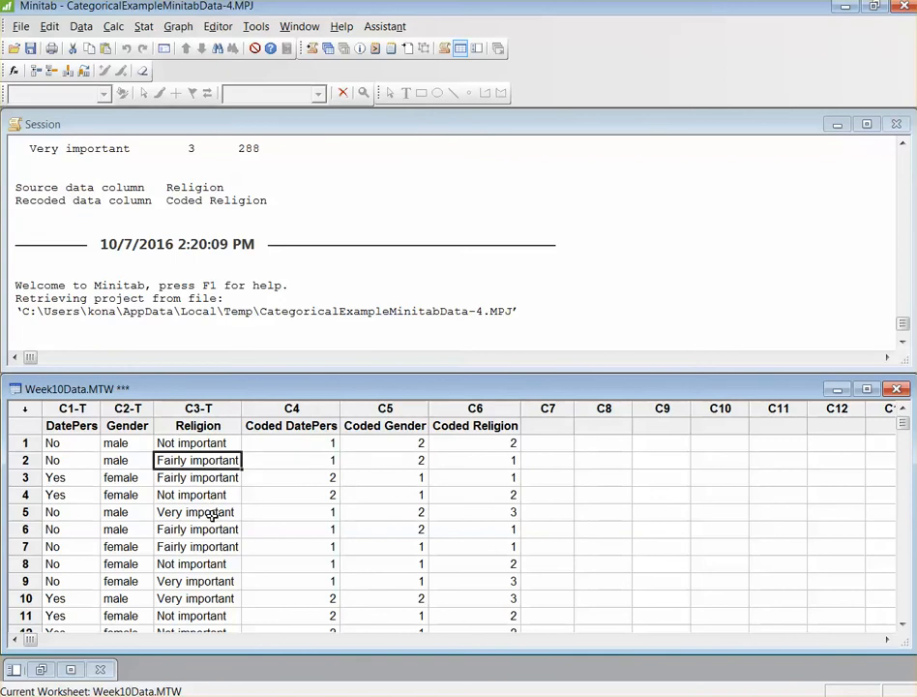
left_click(212, 512)
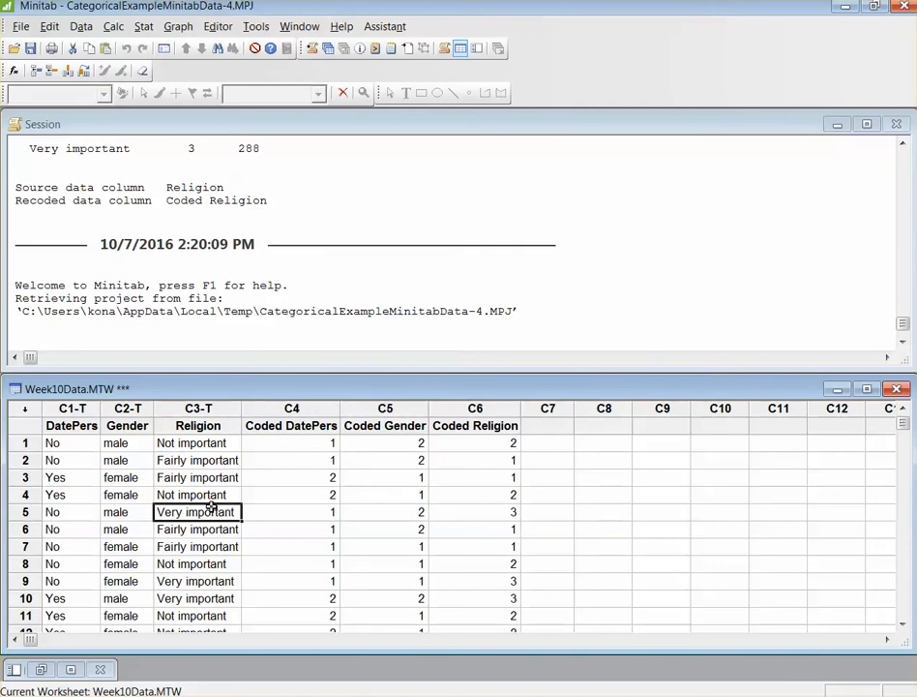
Set up a Cross Tabulation and Chi-Square analysis on raw data with Gender as rows and Religion as columns
left_click(145, 29)
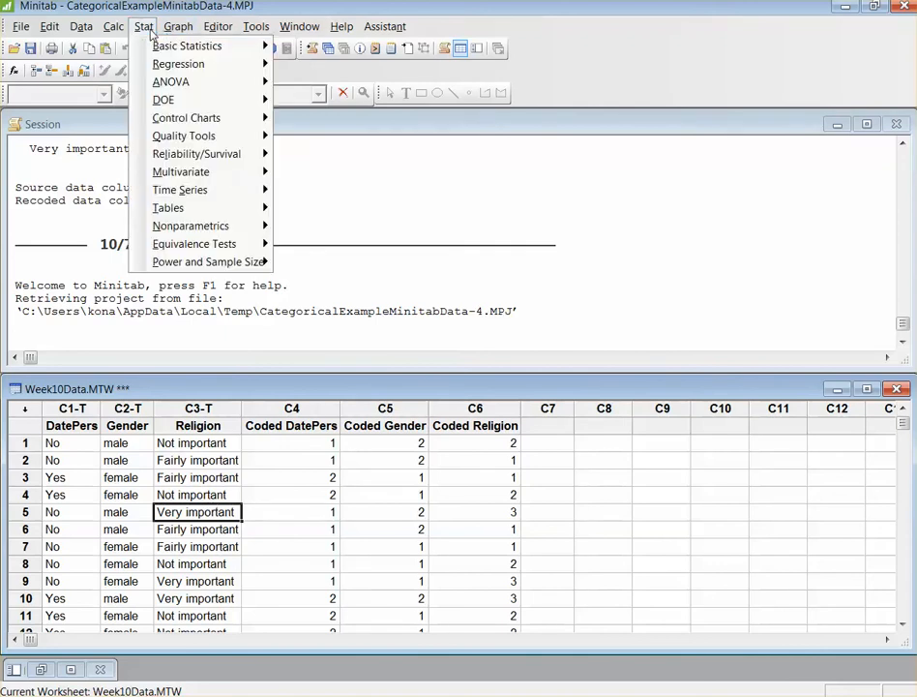
mouse_move(186, 208)
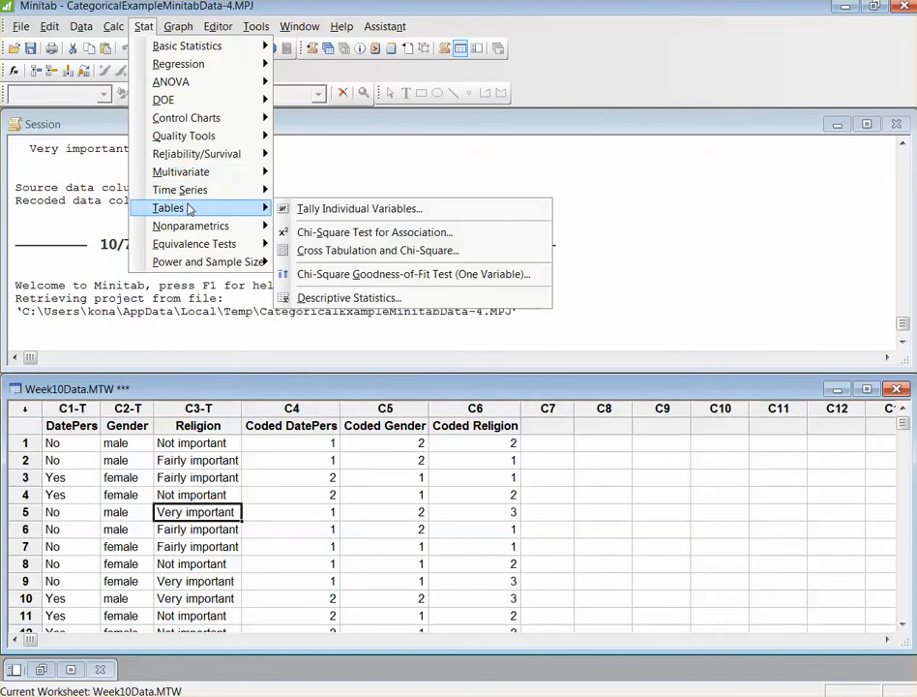
left_click(354, 250)
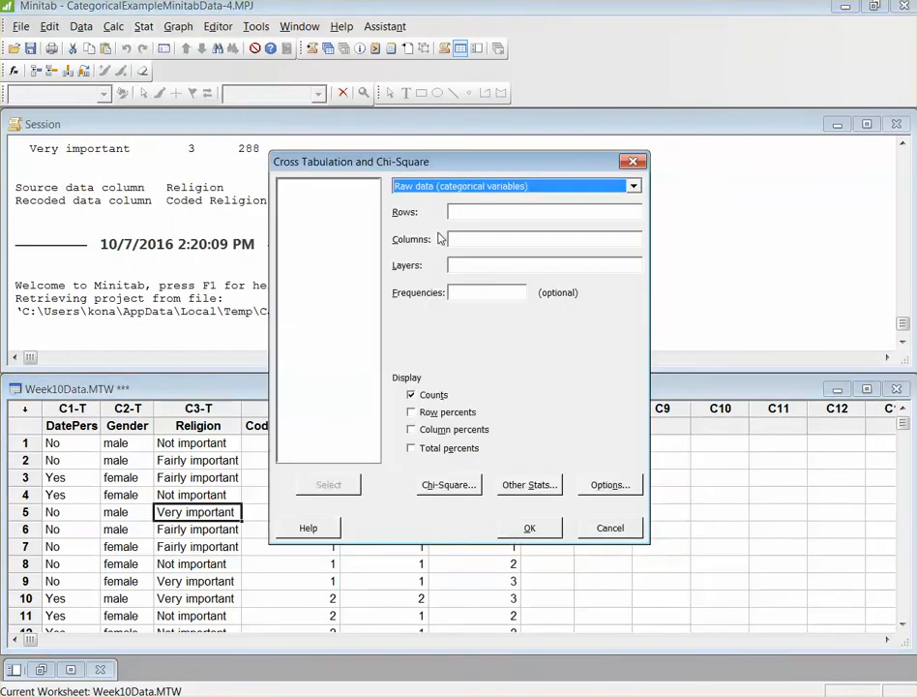
left_click(476, 211)
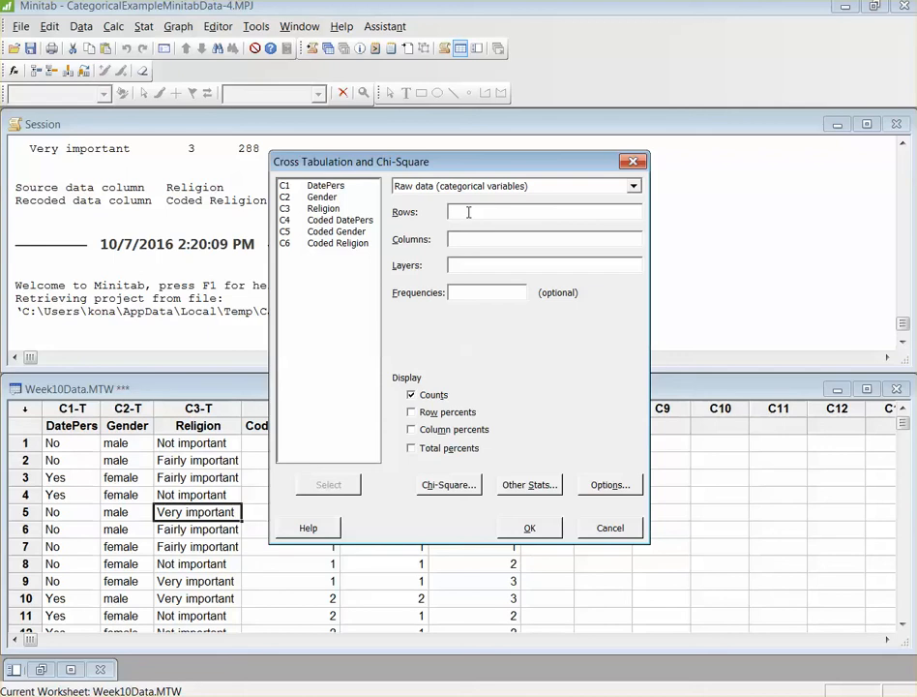
double_click(315, 199)
double_click(323, 208)
Enable the chi-square test and expected cell counts, and run the cross tabulation
left_click(450, 486)
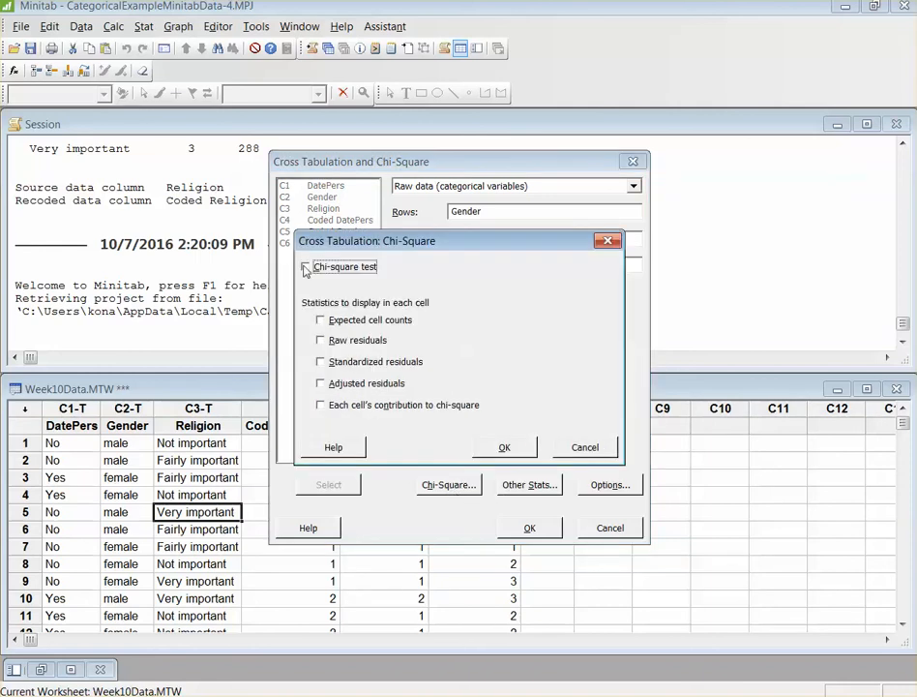
left_click(306, 268)
left_click(321, 320)
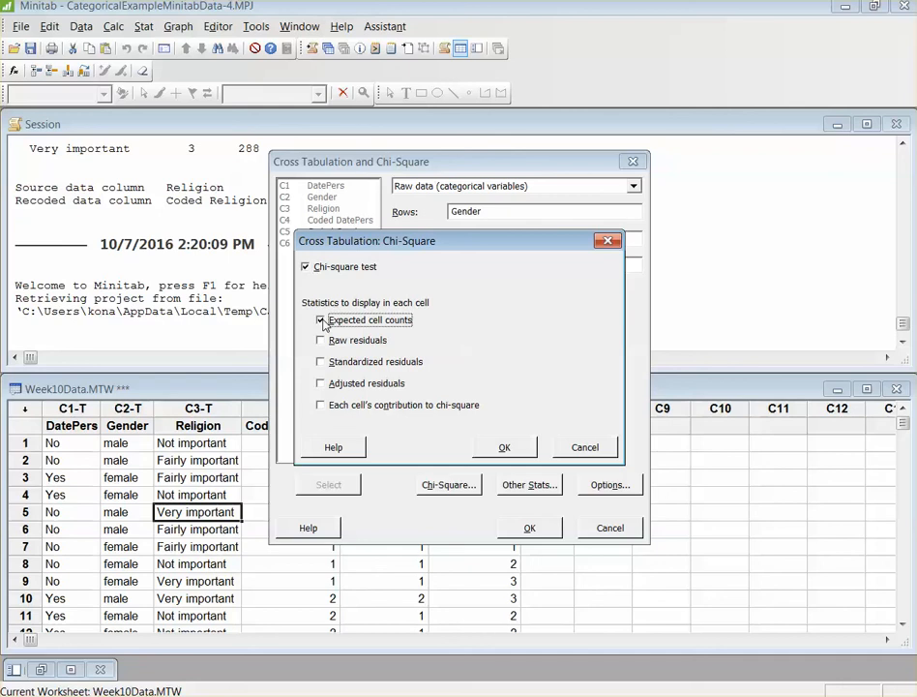
left_click(504, 447)
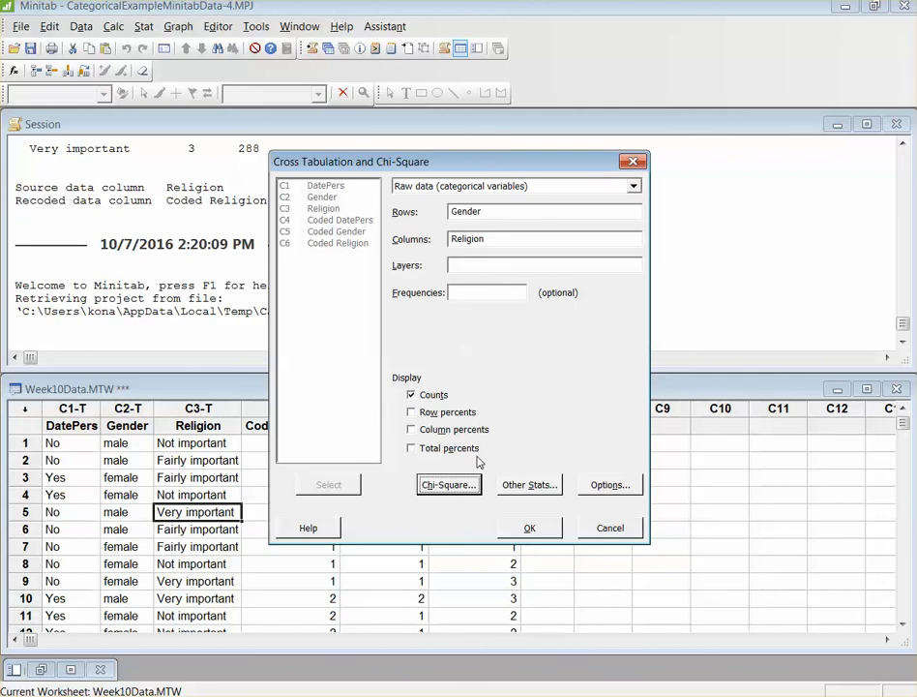
left_click(530, 531)
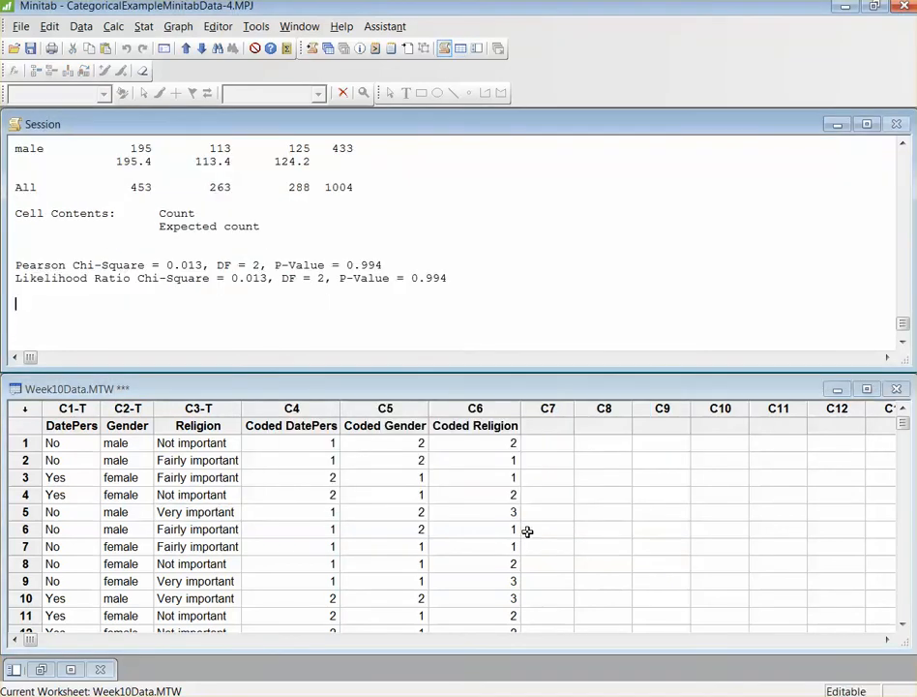
Examine the observed and expected counts for females in the tabulated statistics output
left_click(301, 218)
scroll(302, 271, "up", 3)
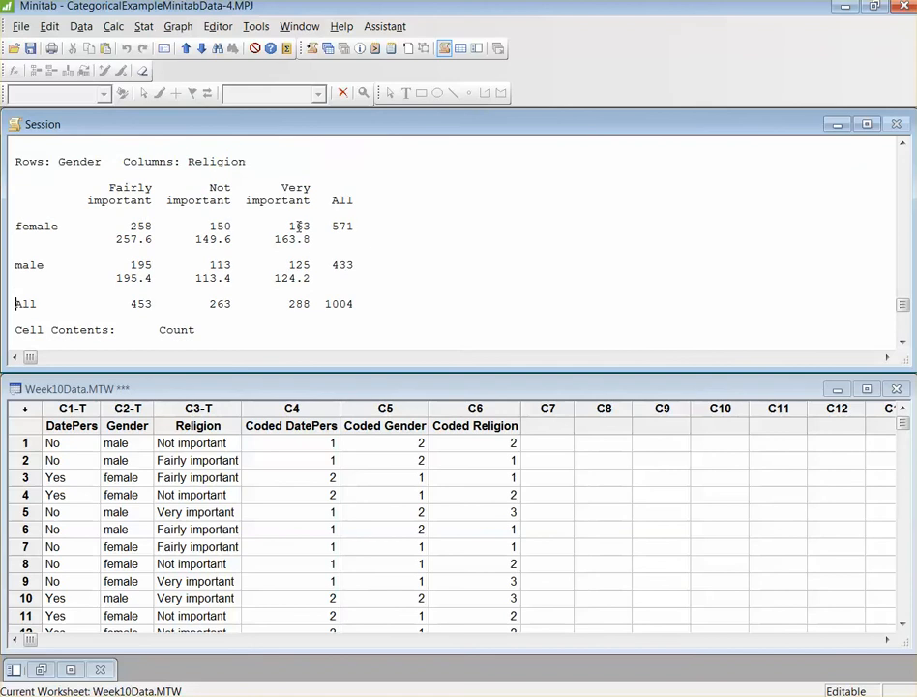
scroll(299, 226, "down", 1)
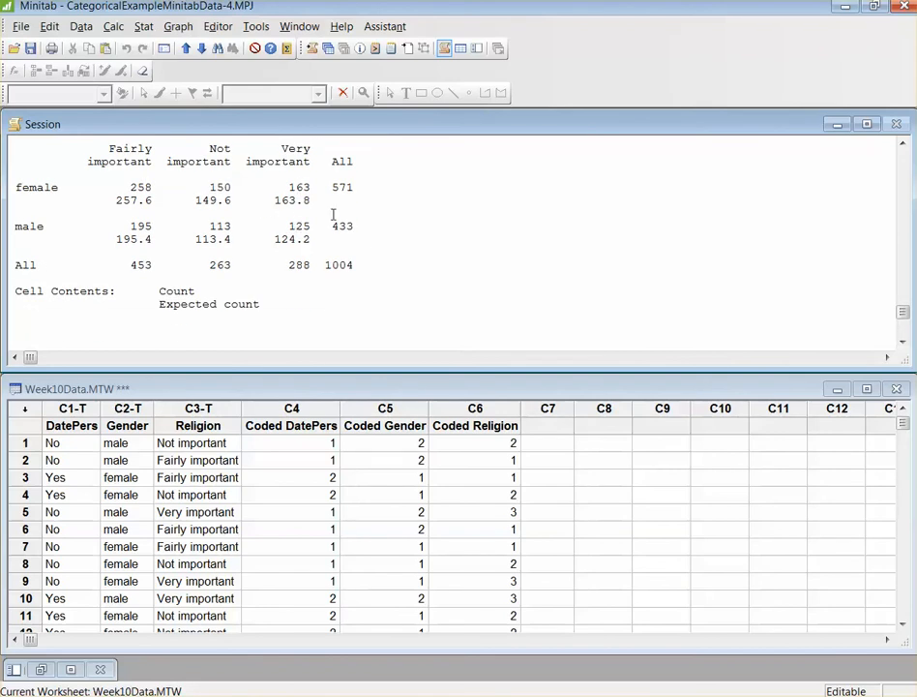
scroll(376, 216, "up", 1)
left_click_drag(128, 226, 351, 227)
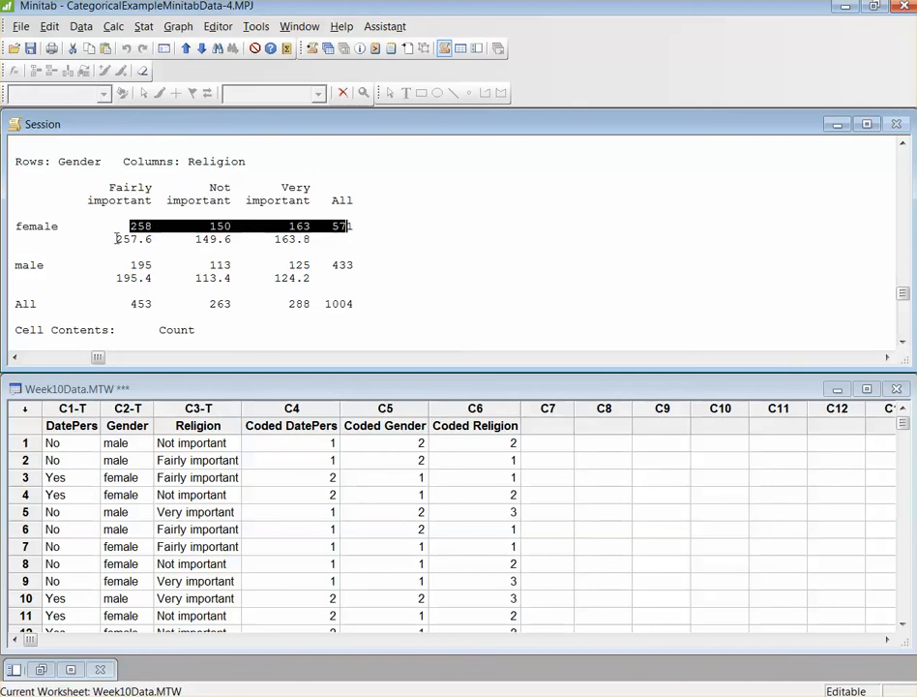
left_click_drag(110, 239, 374, 242)
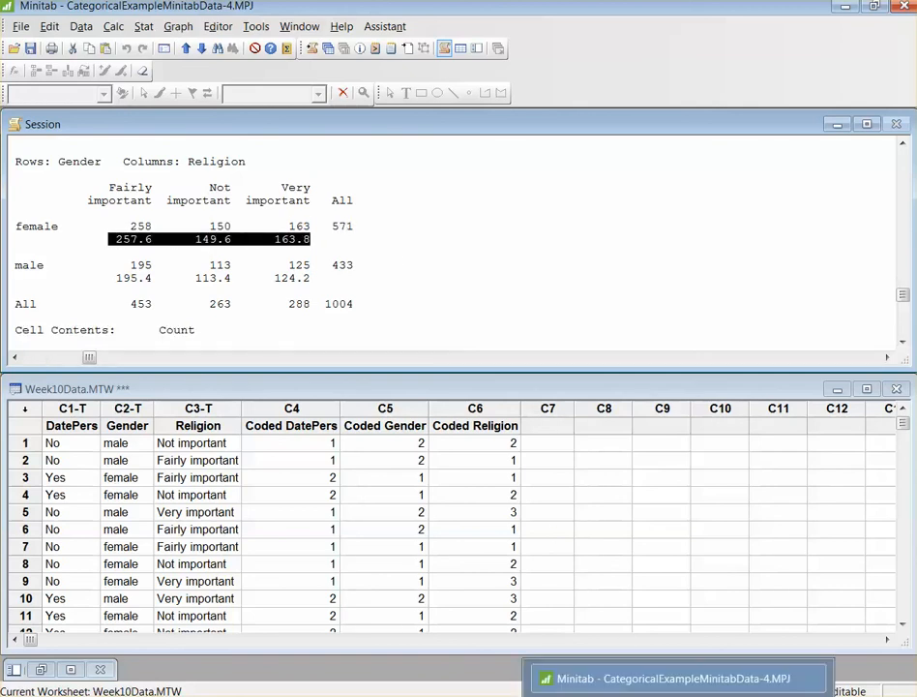
Check the expected counts for females and males in Minitab against the frequency assumption in the PDF handout's Step 1
left_click(650, 694)
scroll(303, 352, "up", 6)
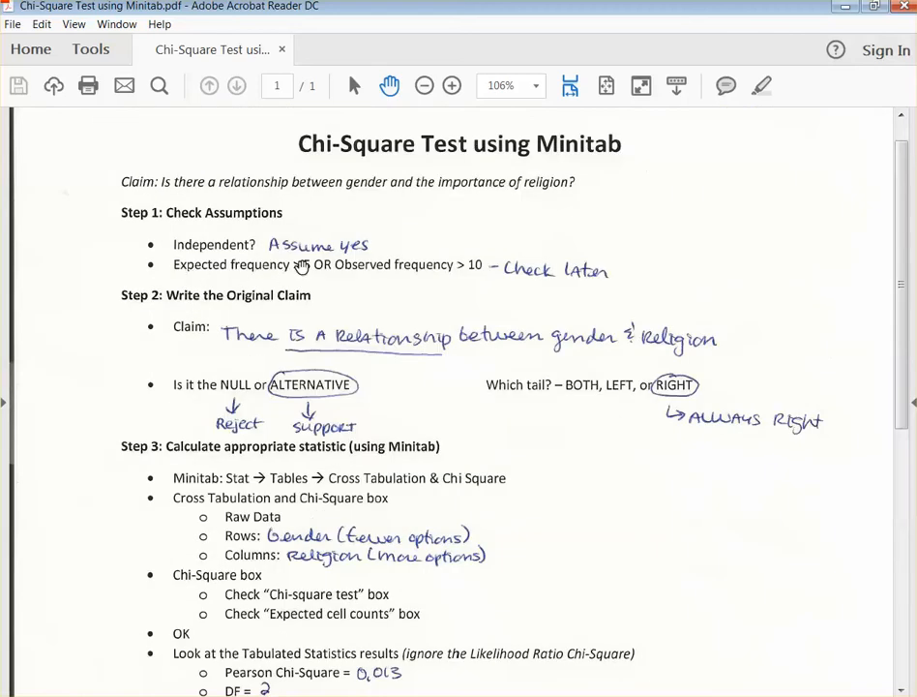
left_click(677, 687)
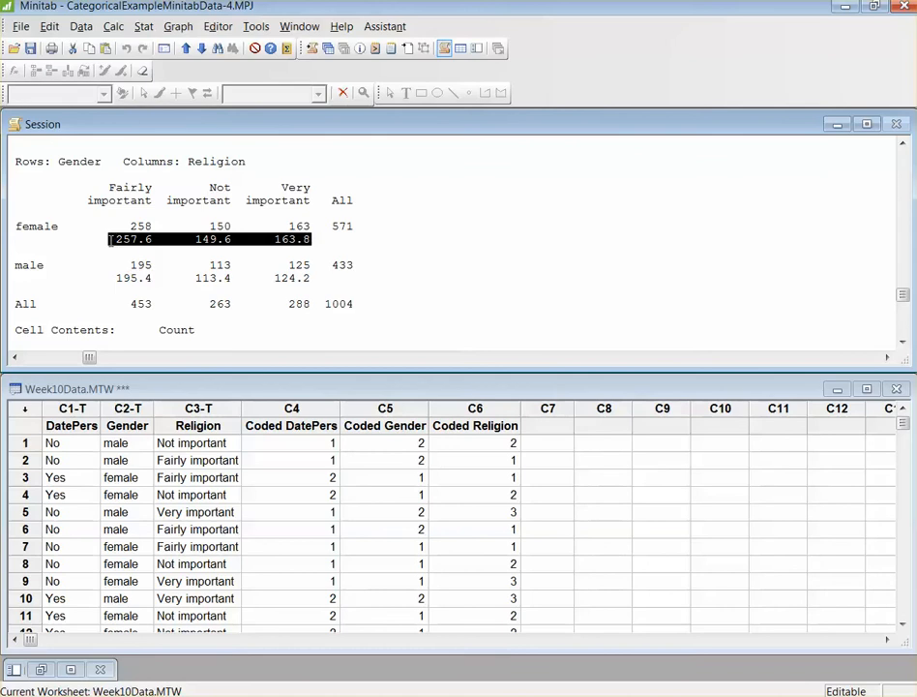
left_click_drag(113, 240, 308, 244)
left_click_drag(113, 278, 309, 280)
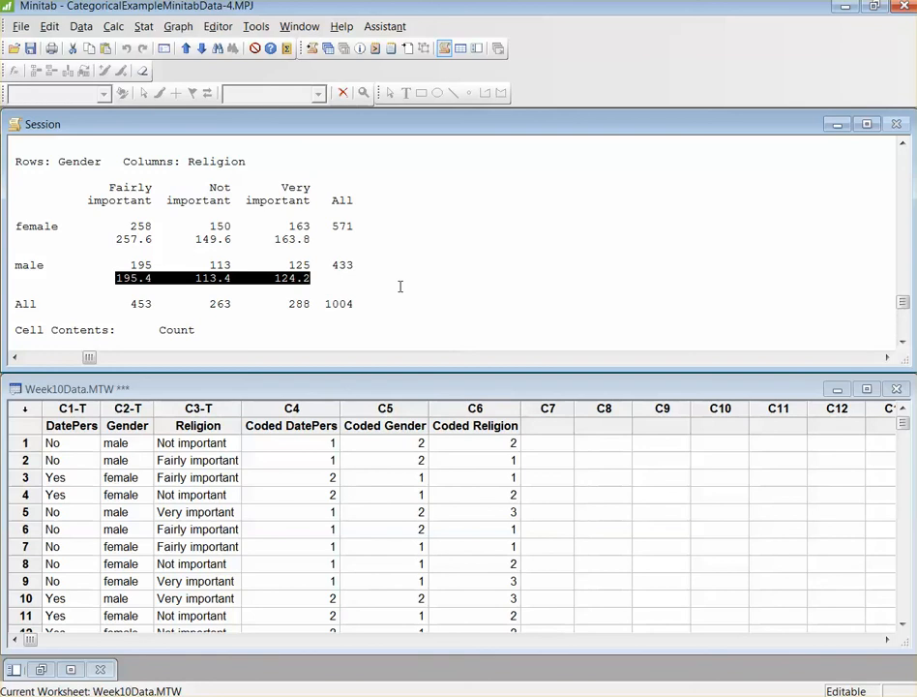
Return to the PDF handout and review the test statistics, the evidence comparison and the decision about the original claim
left_click(727, 695)
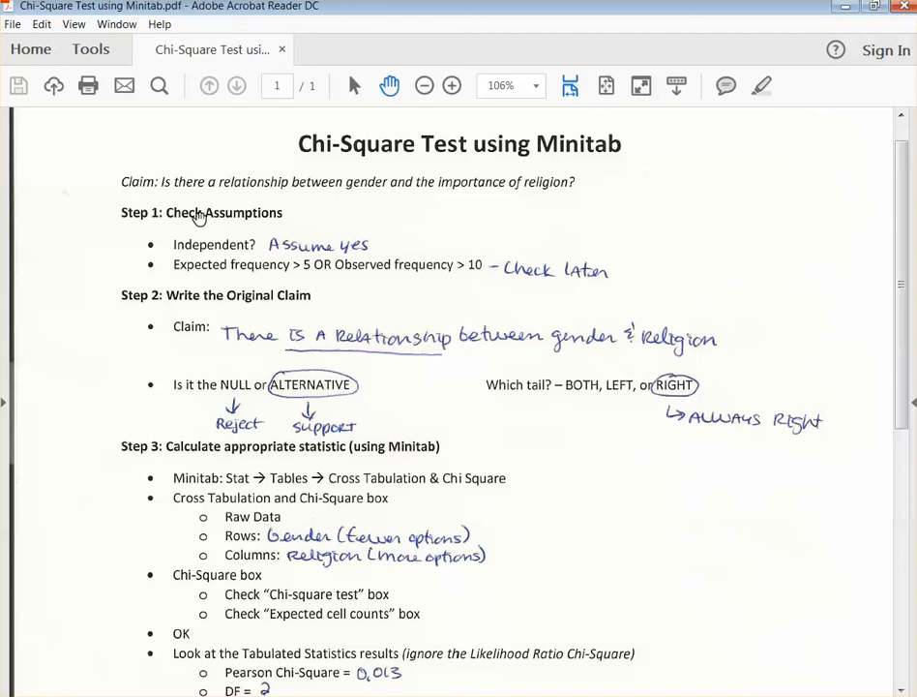
scroll(355, 297, "down", 4)
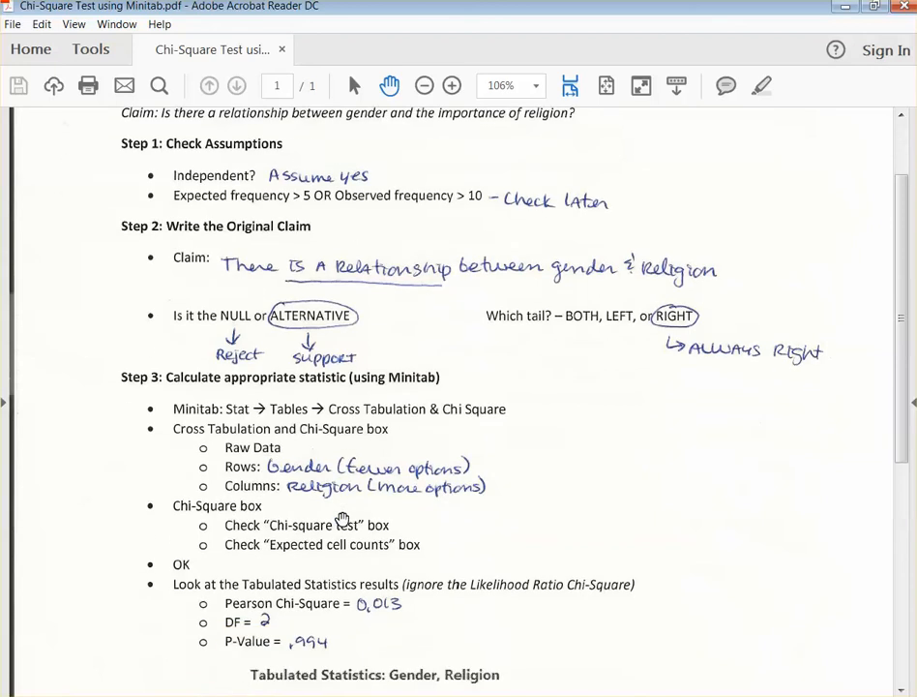
scroll(413, 382, "down", 4)
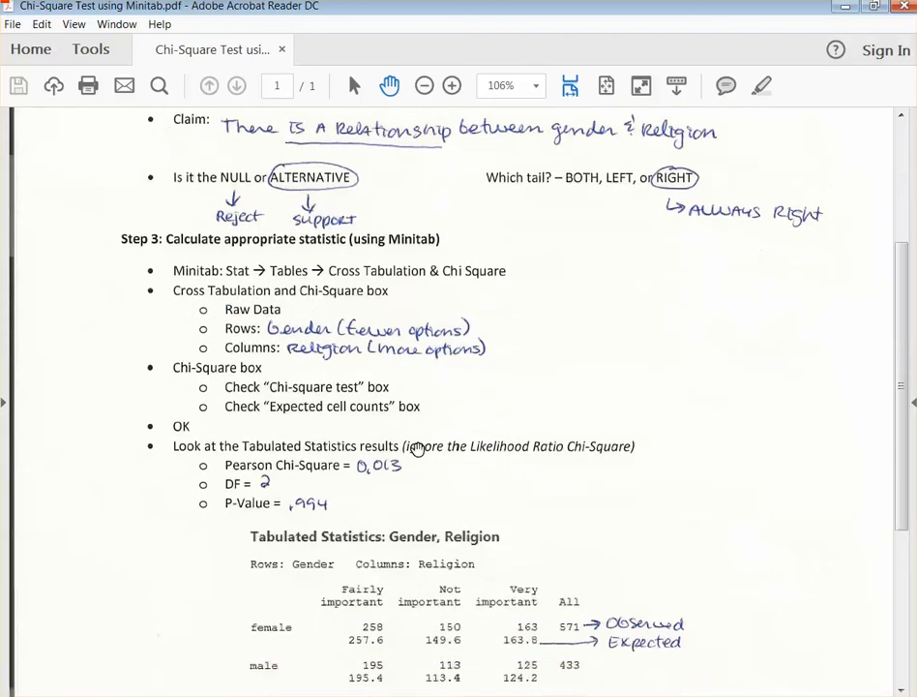
scroll(418, 450, "down", 1)
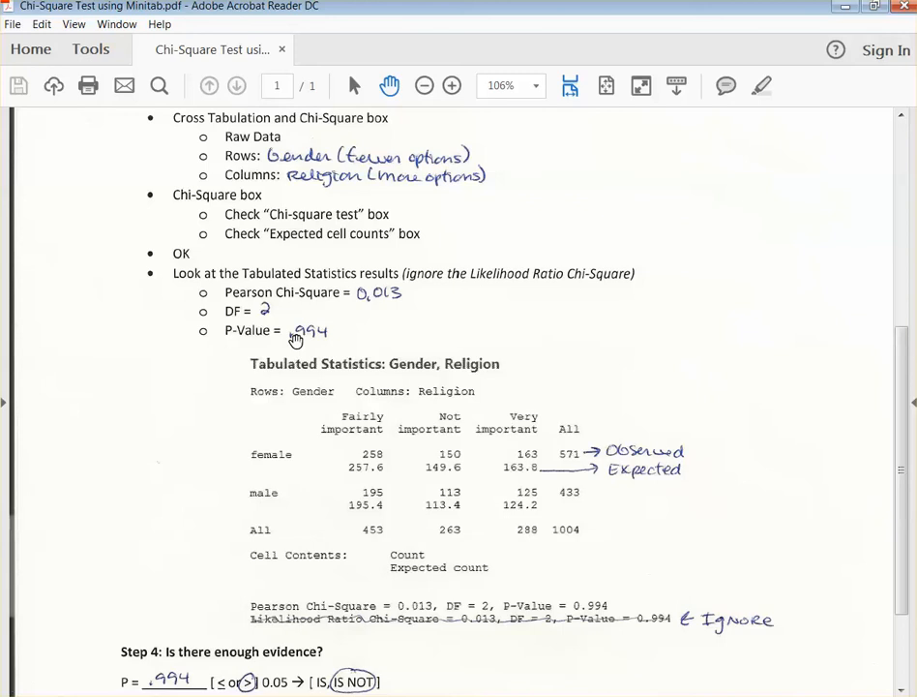
scroll(329, 479, "down", 3)
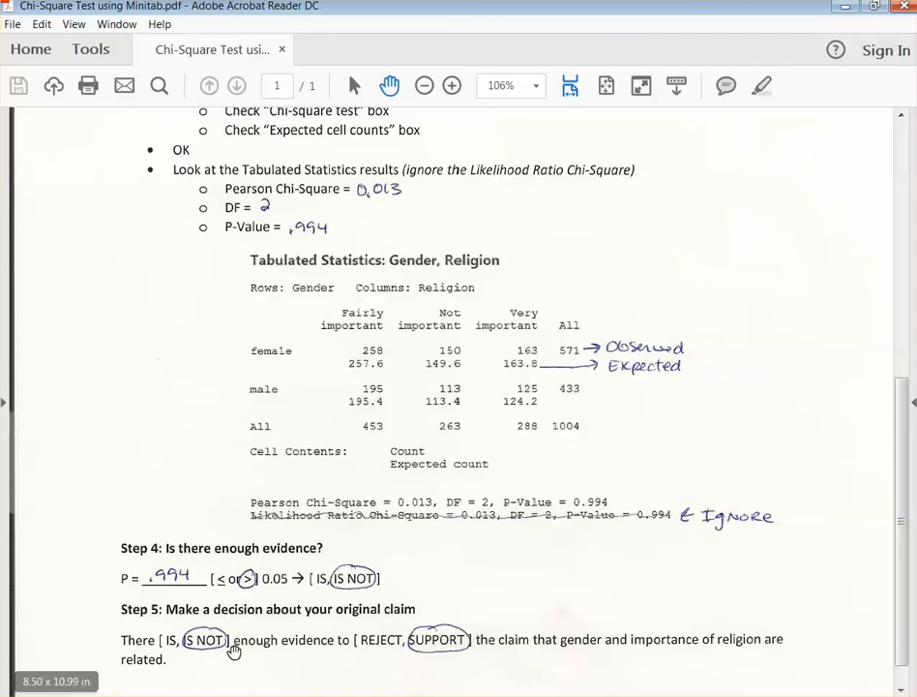
scroll(471, 627, "up", 5)
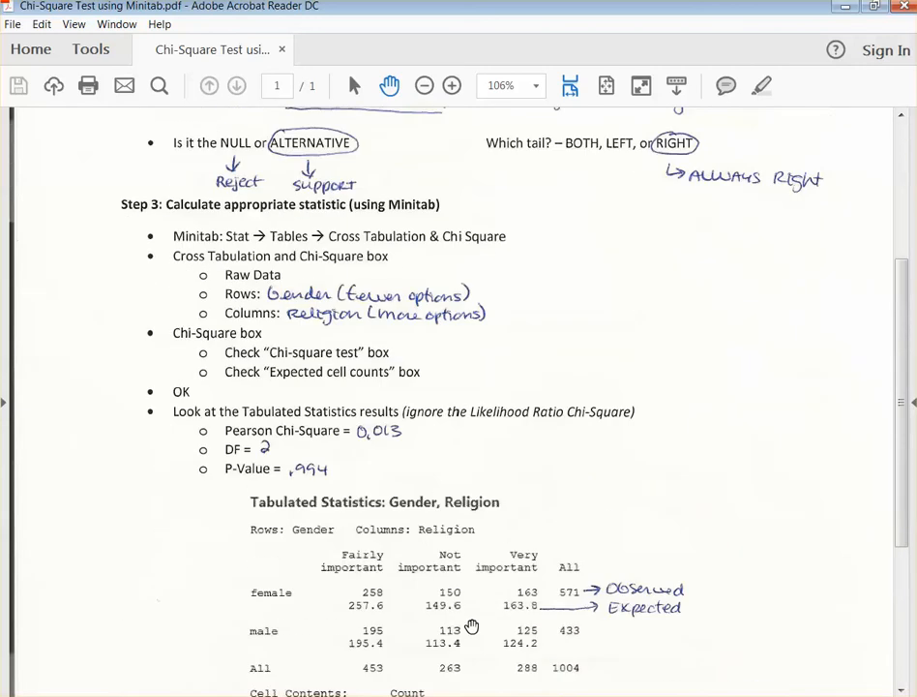
scroll(471, 627, "up", 2)
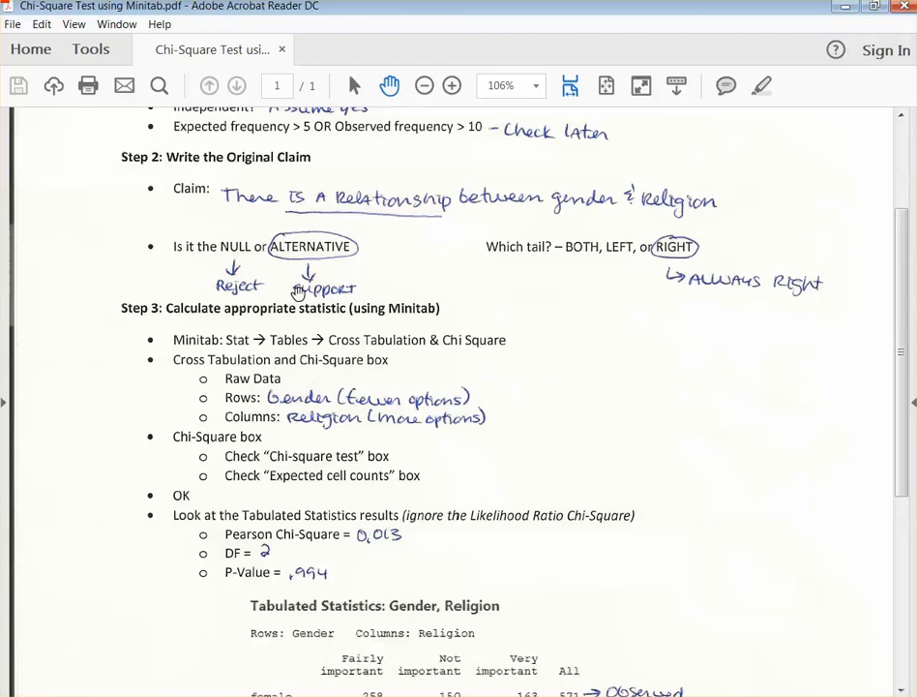
scroll(322, 316, "down", 8)
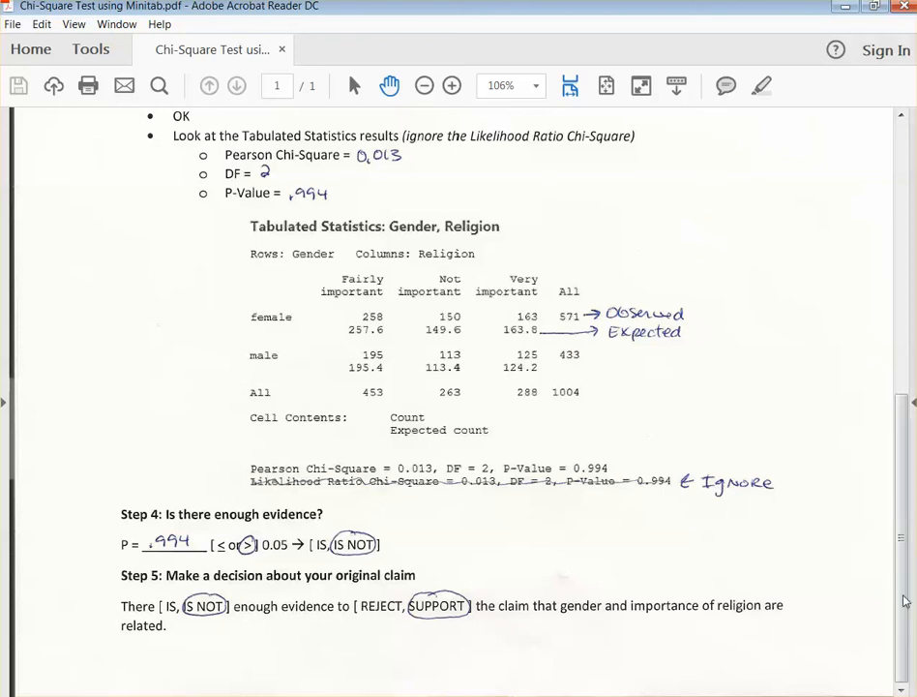
left_click_drag(905, 604, 904, 330)
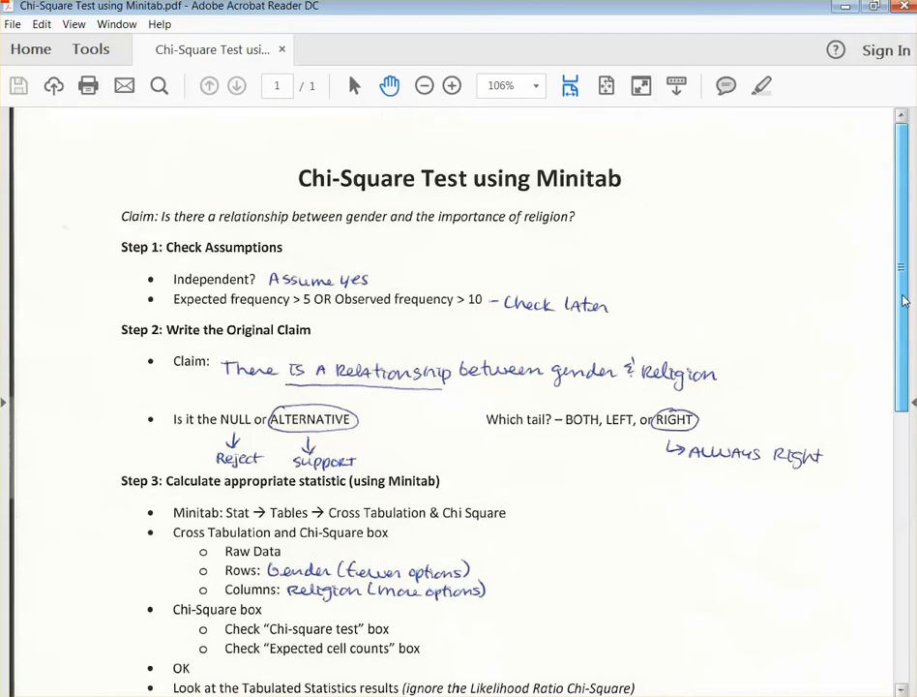